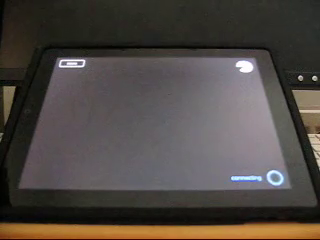
Play glowing note trails and taps on the duet stage, then switch to the World view.
{"action": "left_click_drag", "start_coordinate": [155, 133], "coordinate": [265, 127]}
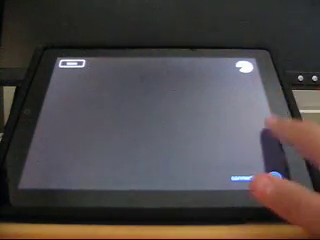
{"action": "left_click", "coordinate": [165, 143]}
{"action": "left_click", "coordinate": [255, 143]}
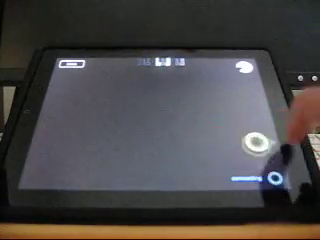
{"action": "left_click_drag", "start_coordinate": [130, 152], "coordinate": [142, 97]}
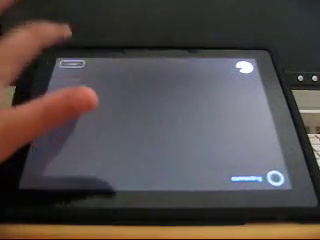
{"action": "left_click", "coordinate": [72, 65]}
{"action": "left_click", "coordinate": [62, 105]}
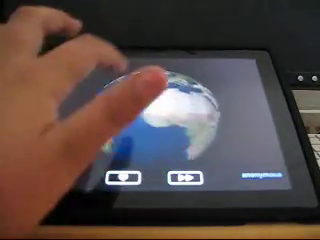
Spin the globe from Africa toward North America and reveal a listener's connection markers.
{"action": "left_click_drag", "start_coordinate": [110, 130], "coordinate": [190, 120]}
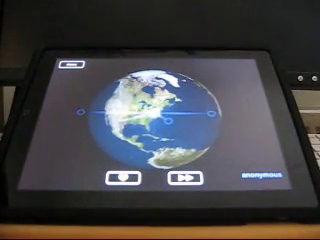
{"action": "left_click", "coordinate": [150, 115]}
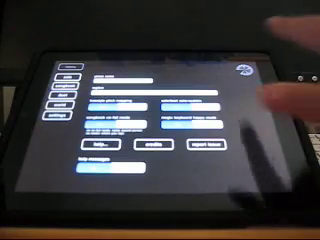
Toggle the wallpaper from green swirl to black and back, ending on green swirl.
{"action": "left_click", "coordinate": [265, 100]}
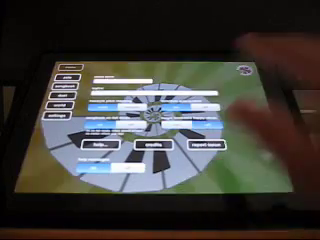
{"action": "left_click", "coordinate": [255, 125]}
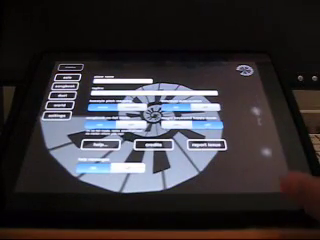
{"action": "left_click", "coordinate": [245, 120]}
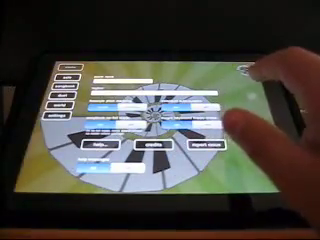